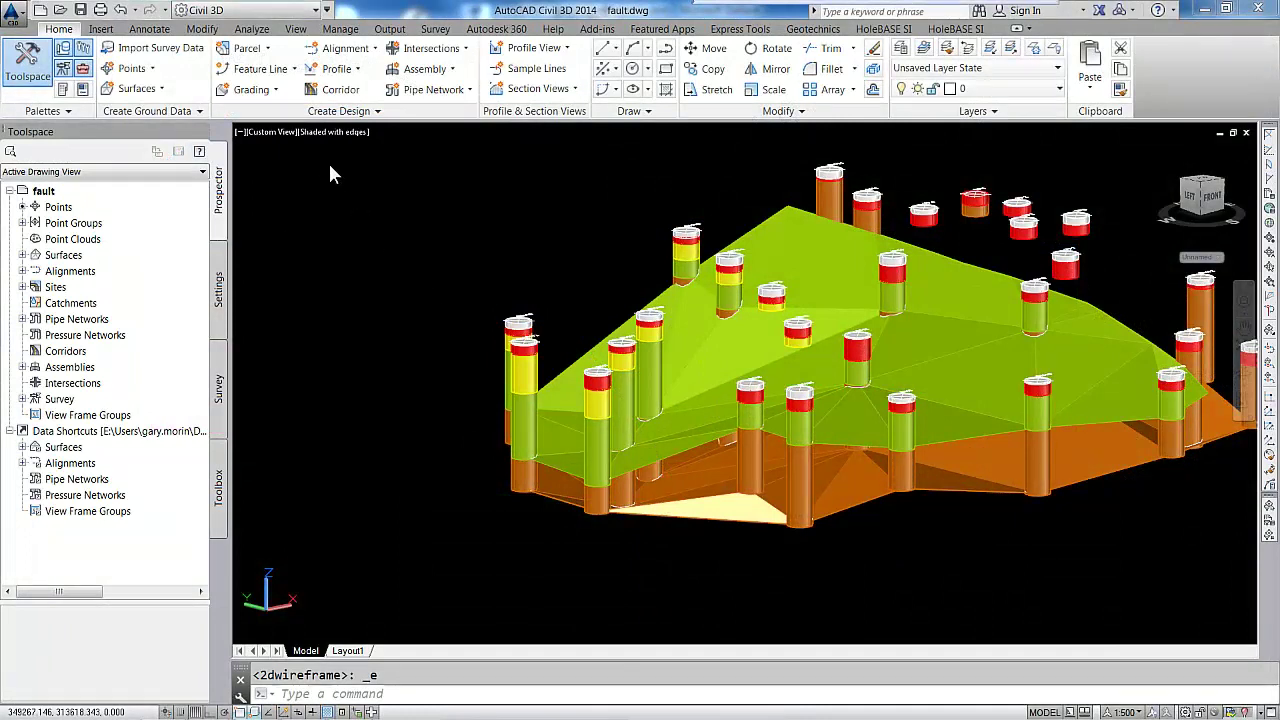
Switch the viewport to a Top view with the 2D Wireframe visual style.
left_click(282, 140)
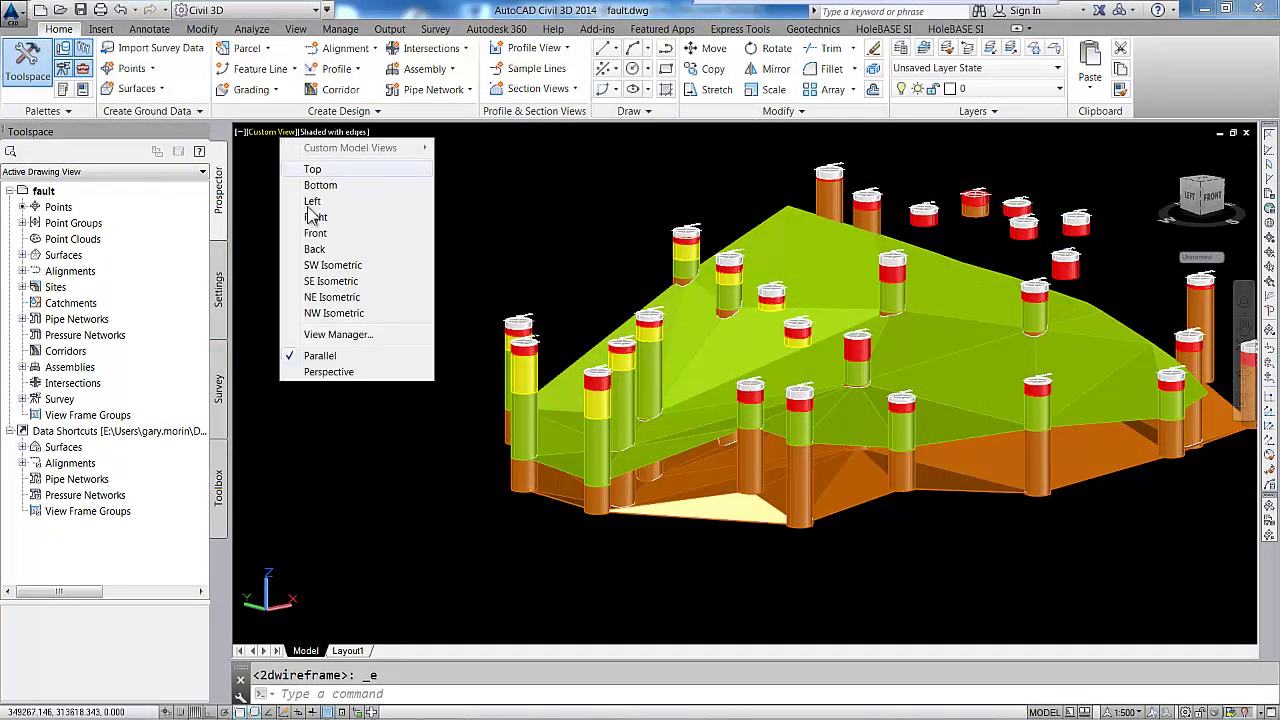
left_click(316, 170)
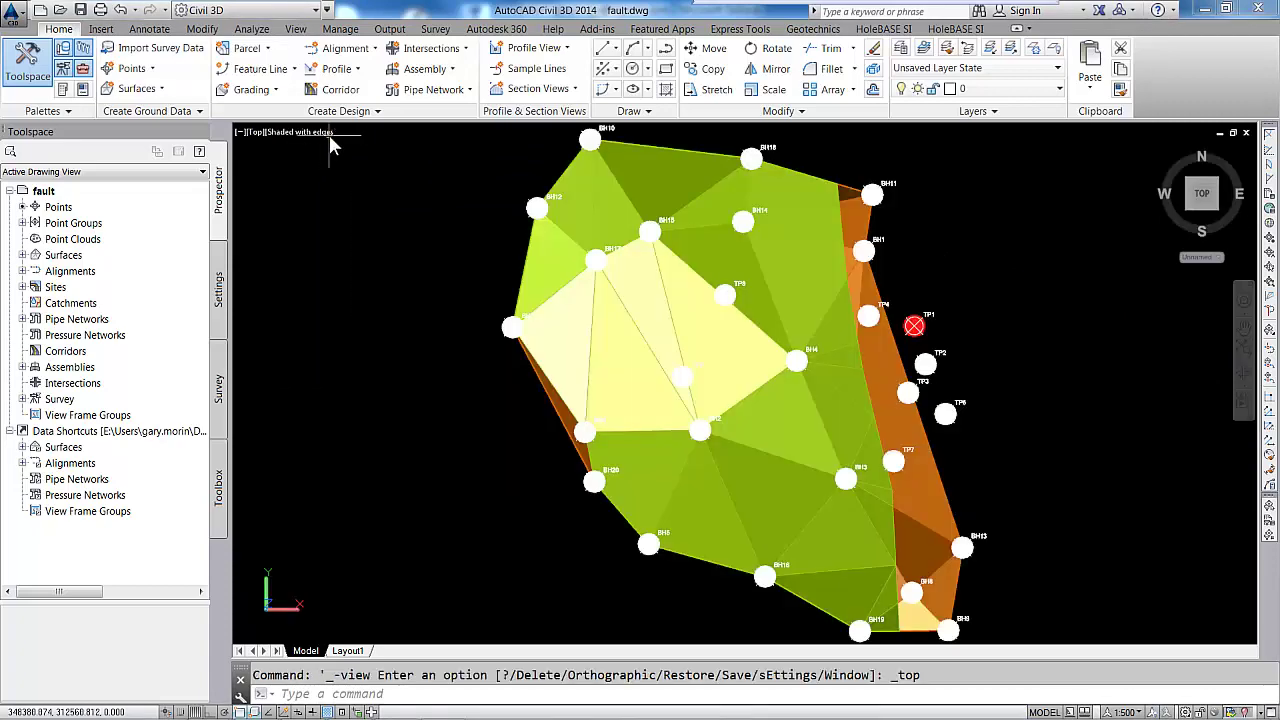
left_click(312, 131)
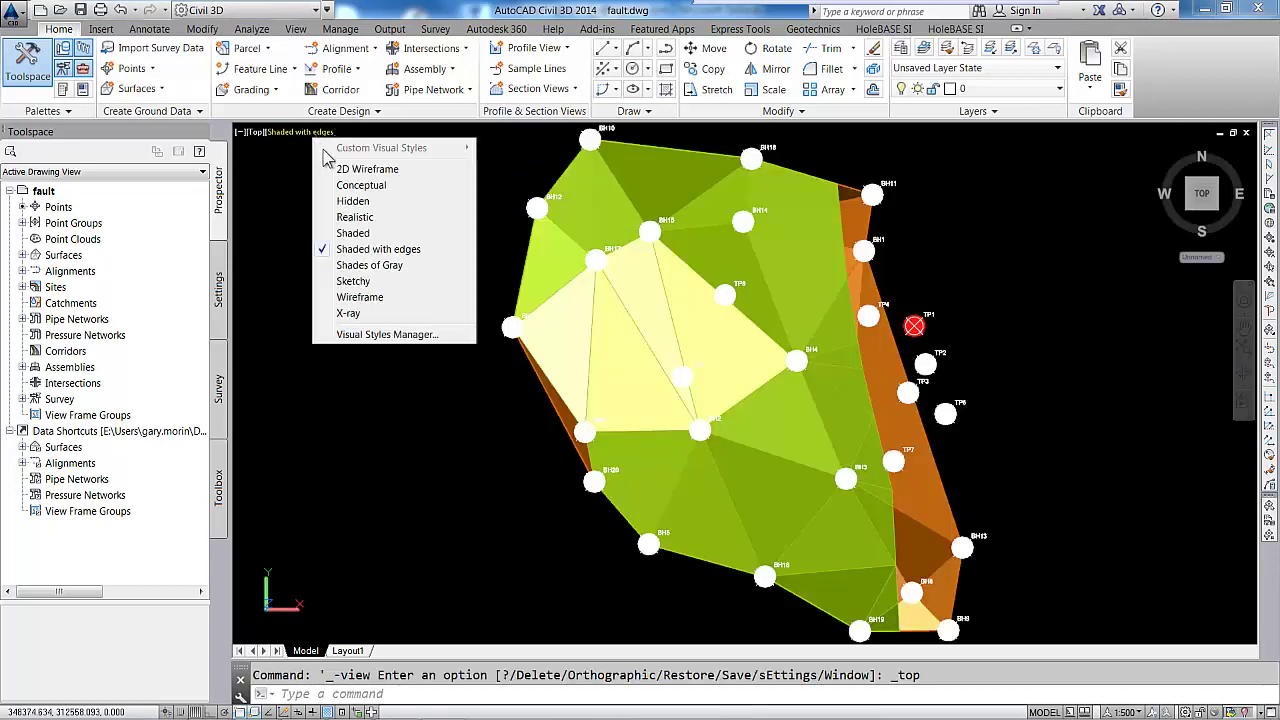
left_click(360, 172)
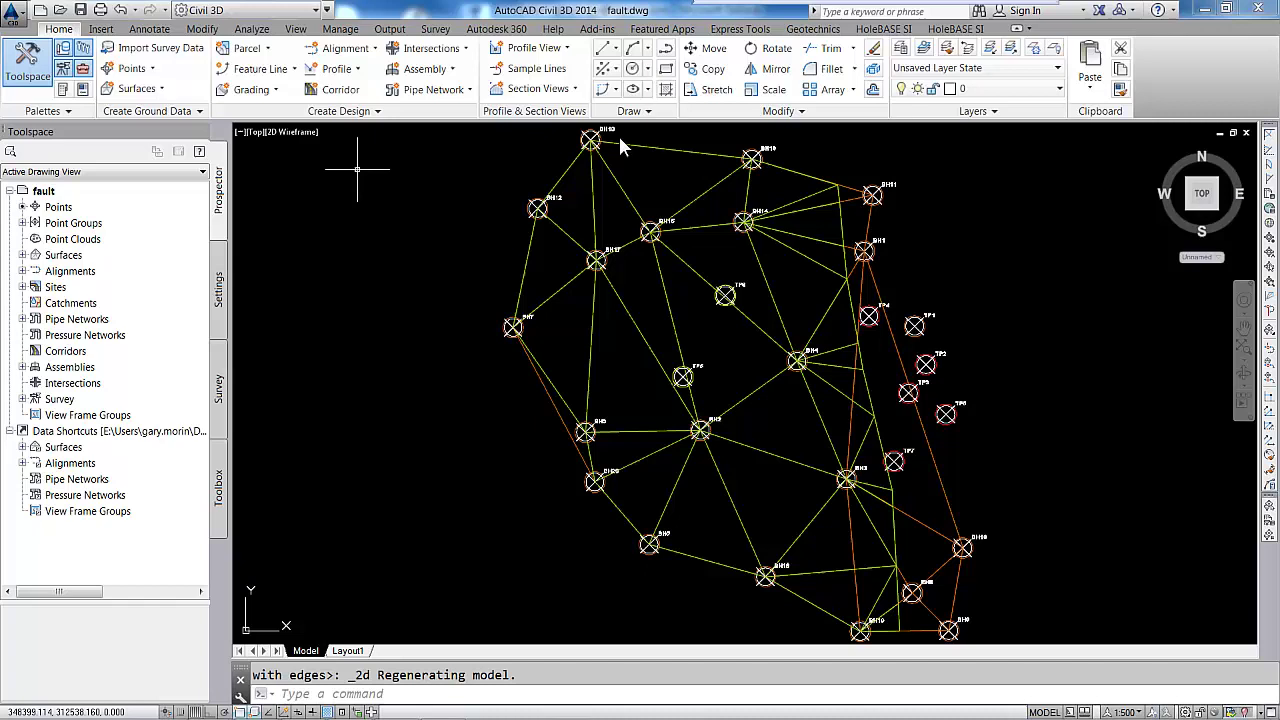
Draw a two-point polyline along the fault across the borehole triangulation.
left_click(664, 52)
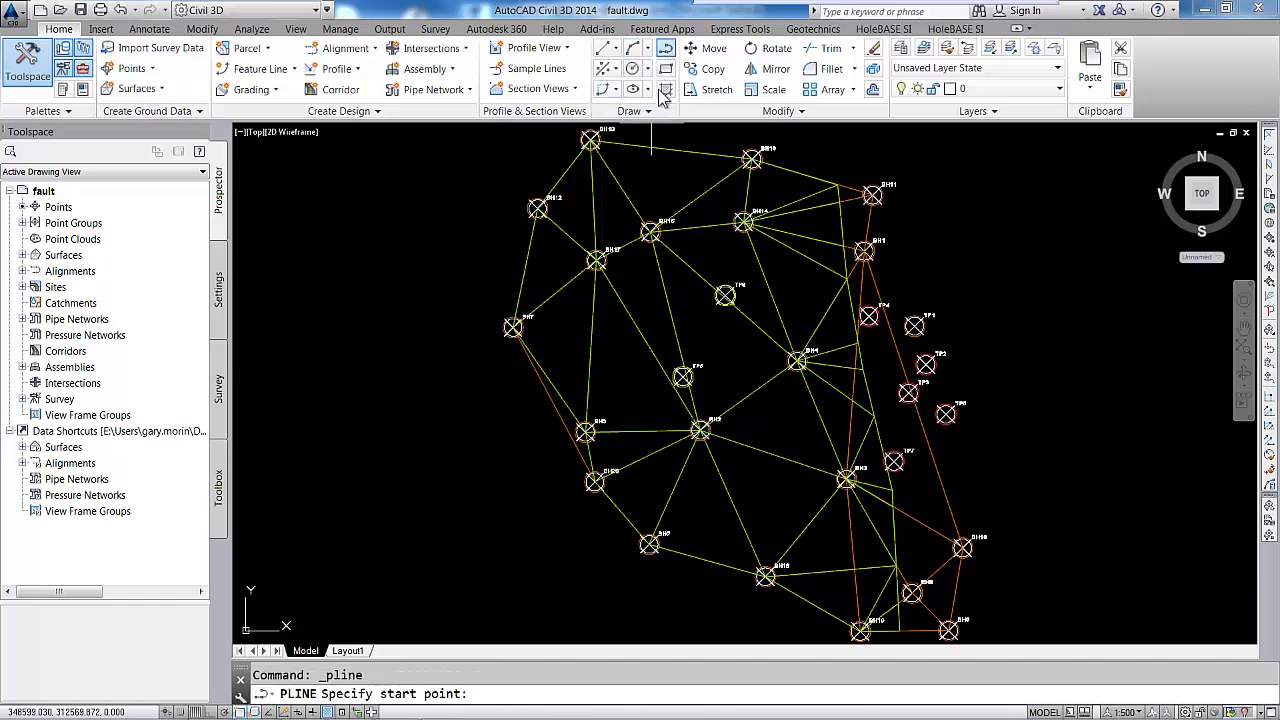
left_click(723, 157)
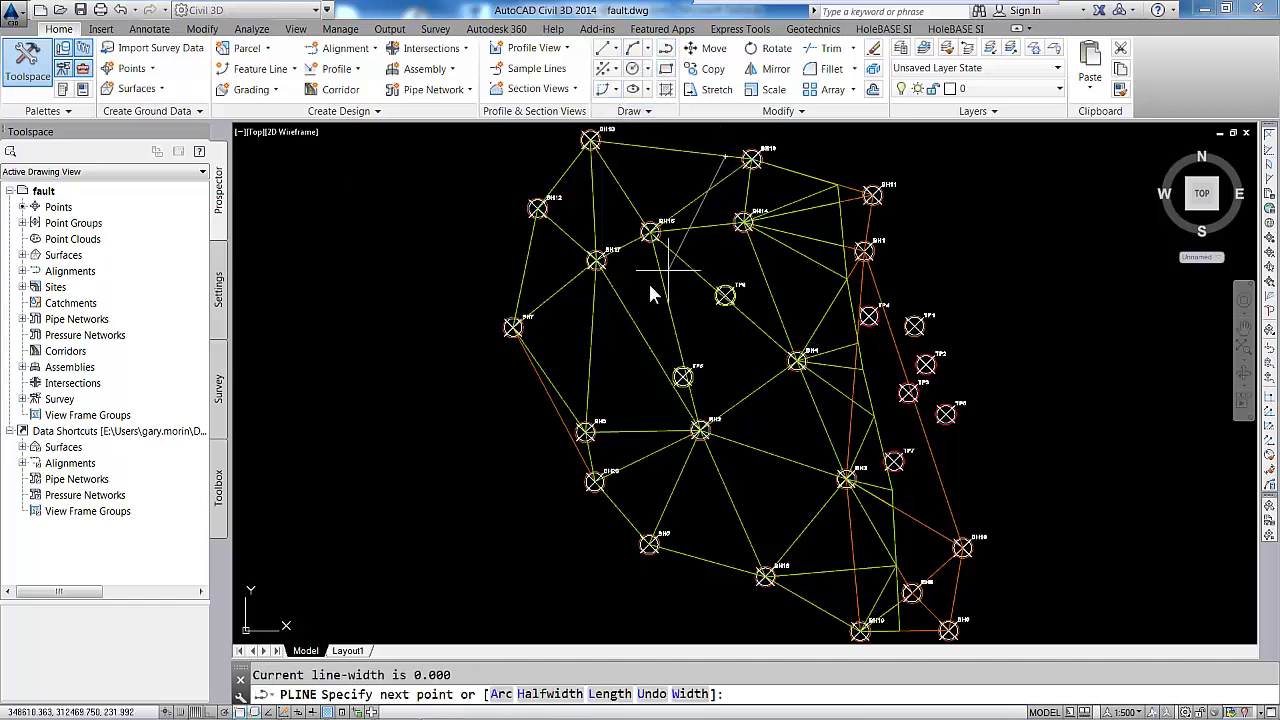
left_click(564, 402)
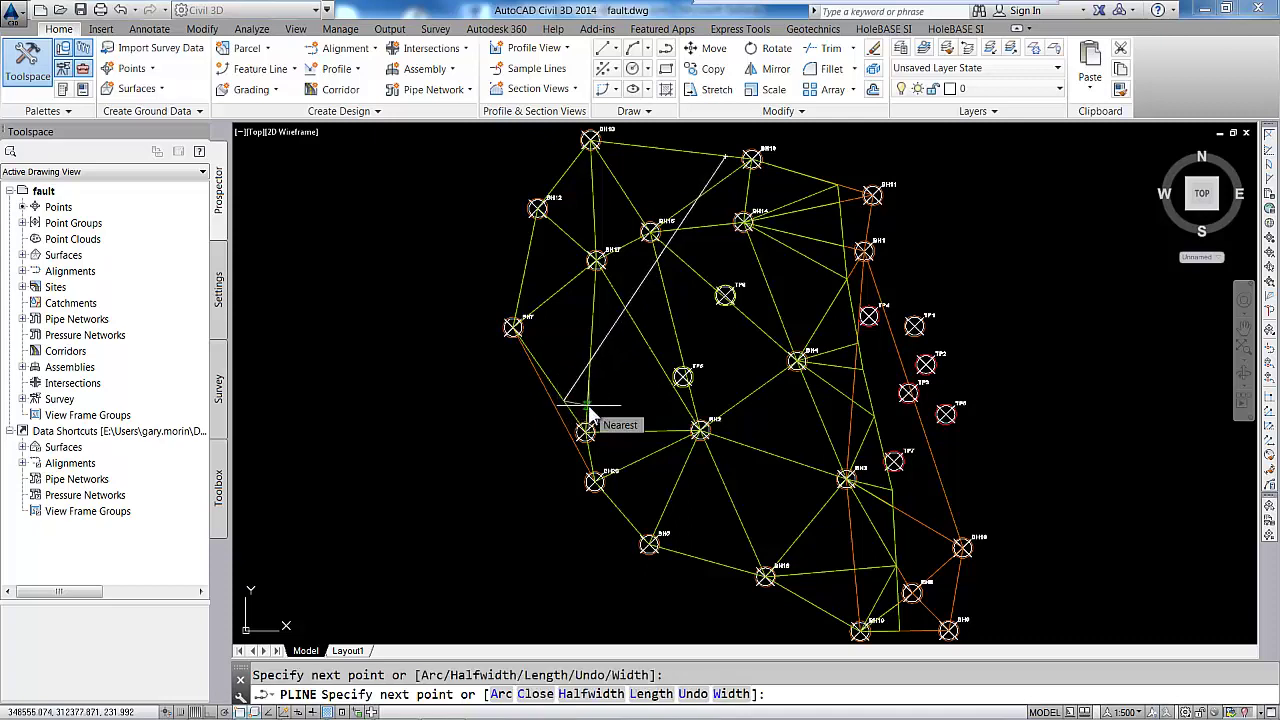
key("Return")
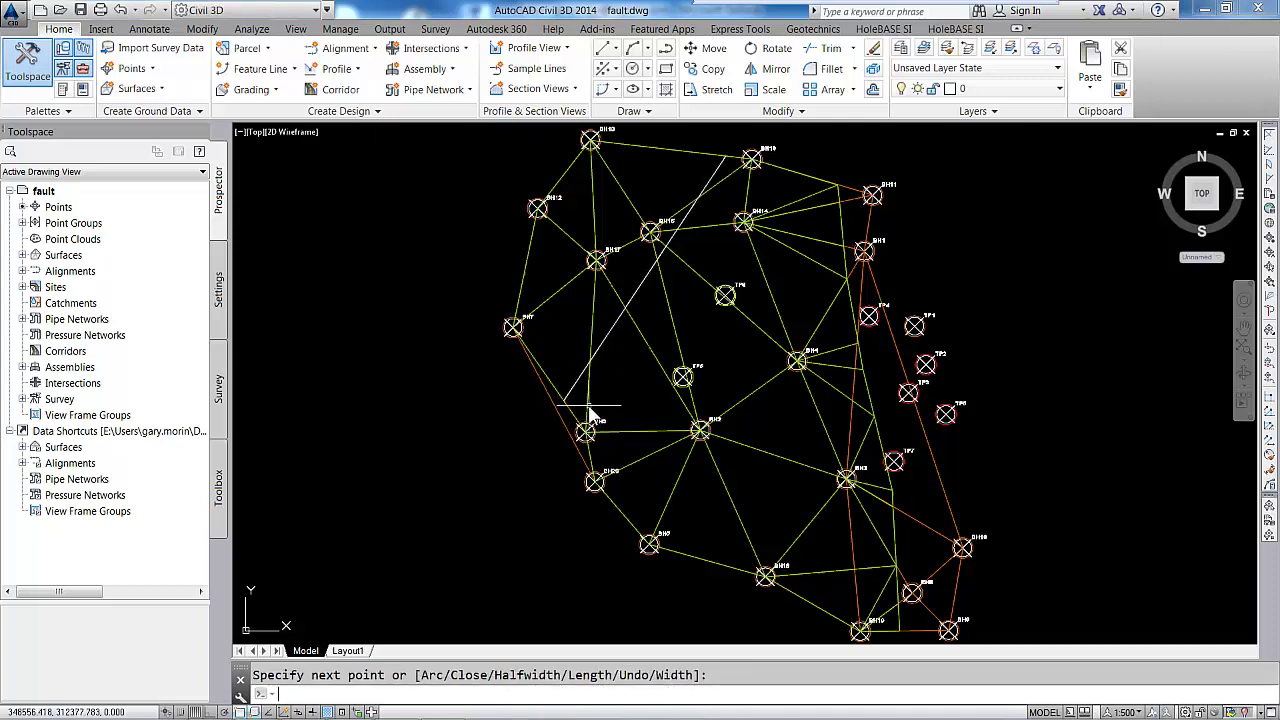
left_click(284, 68)
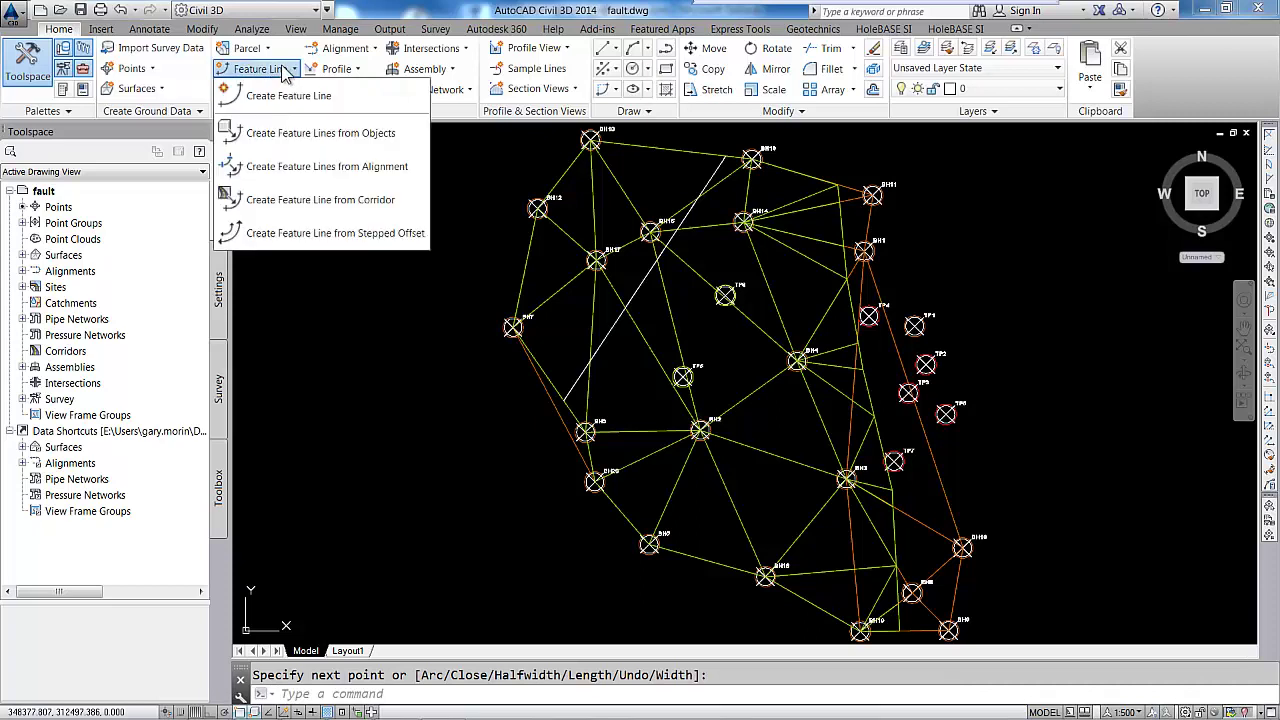
Convert the fault polyline to a Site 1 feature line, keeping the polyline, with GV - Base elevations.
left_click(298, 133)
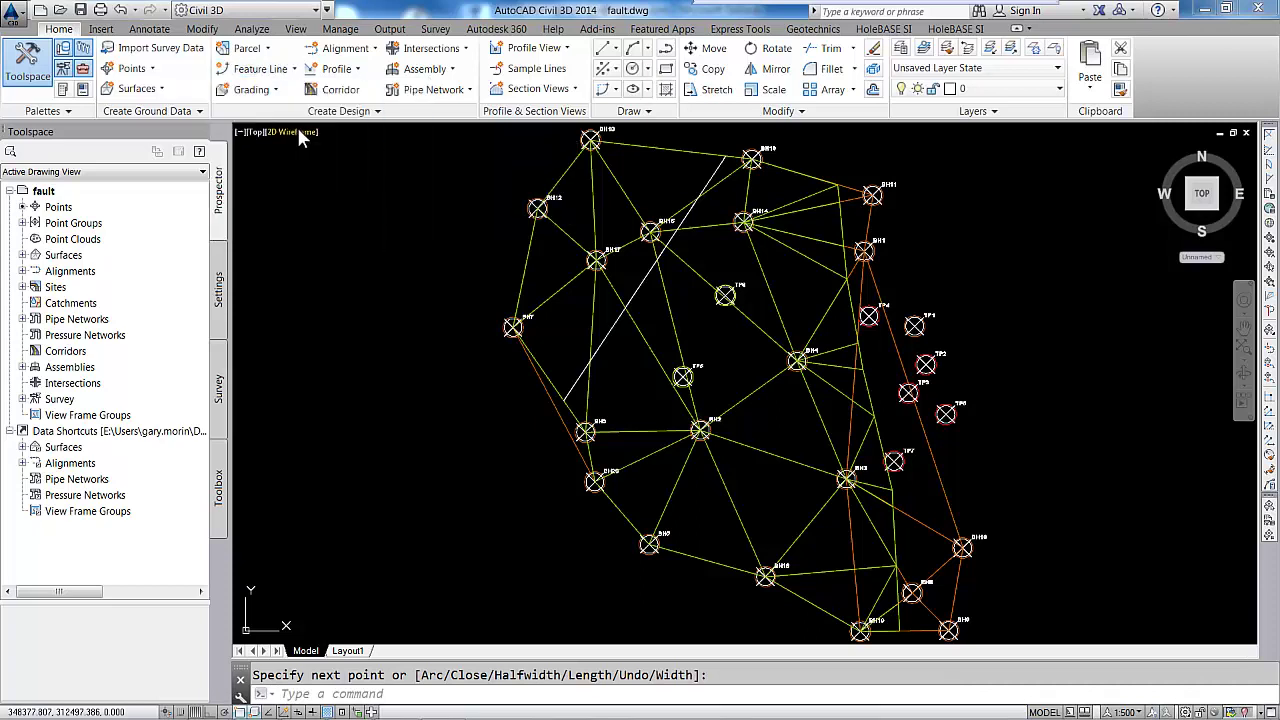
left_click(642, 280)
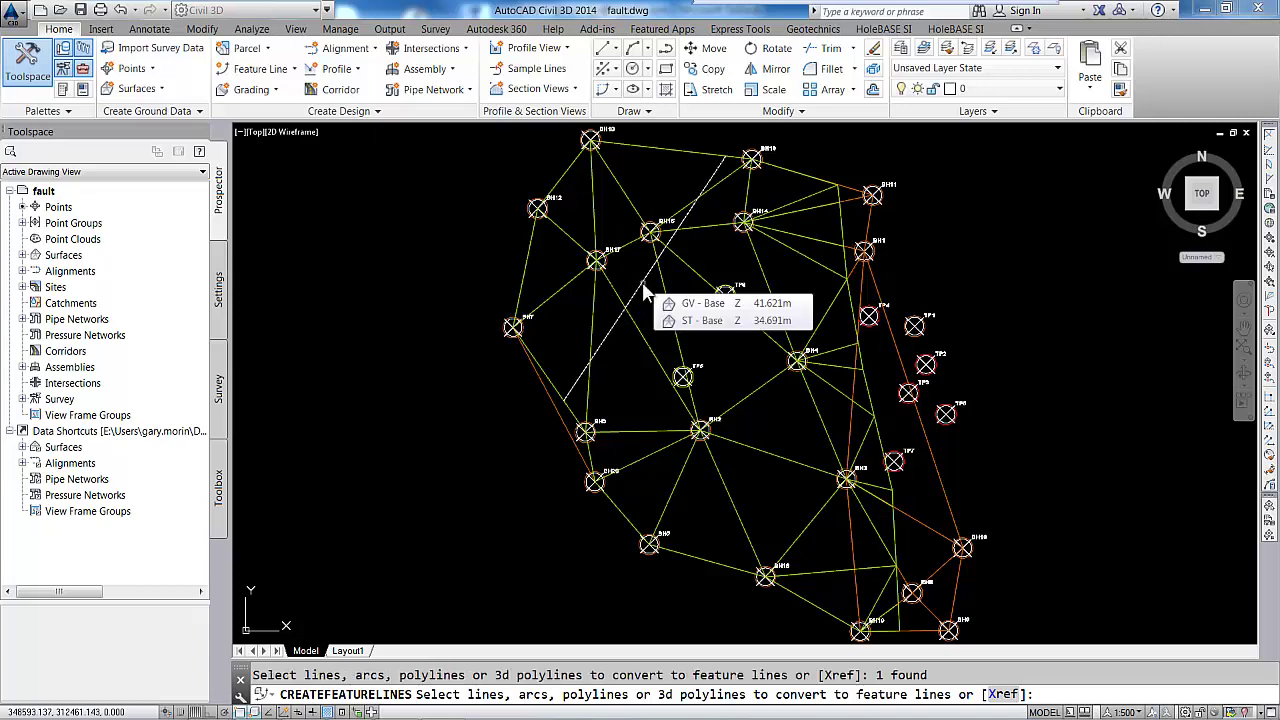
key("Return")
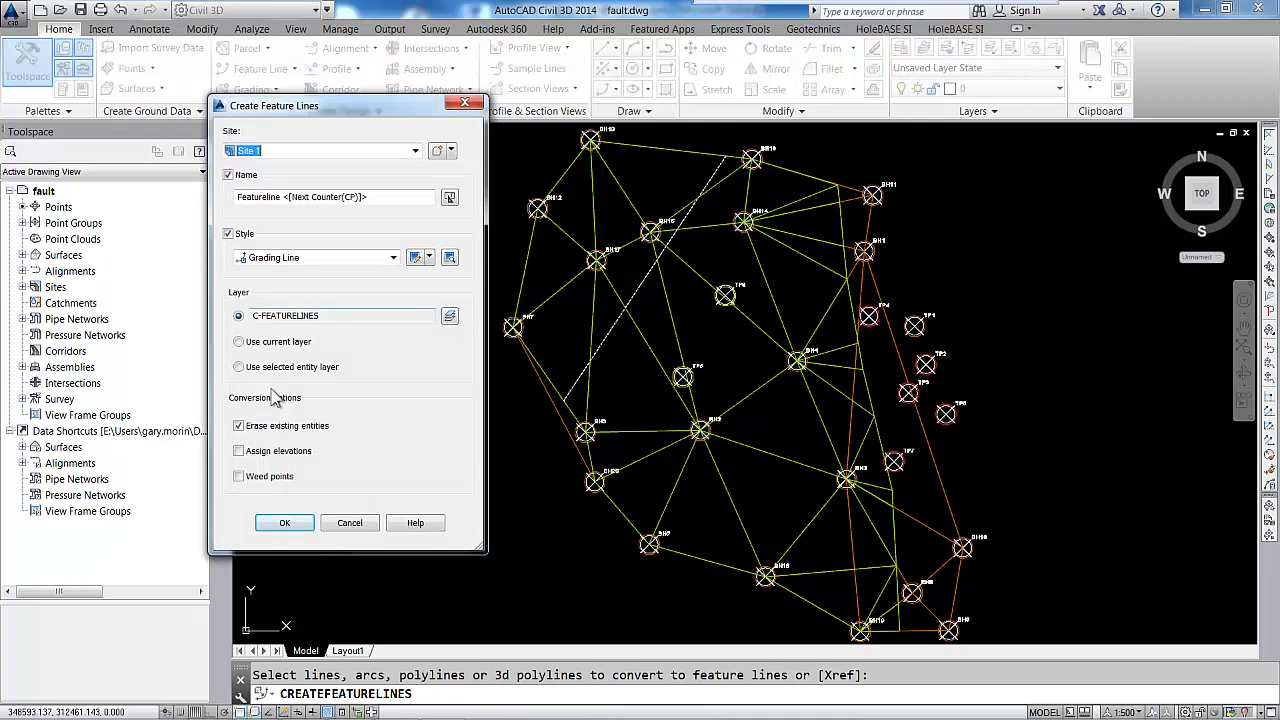
left_click(239, 426)
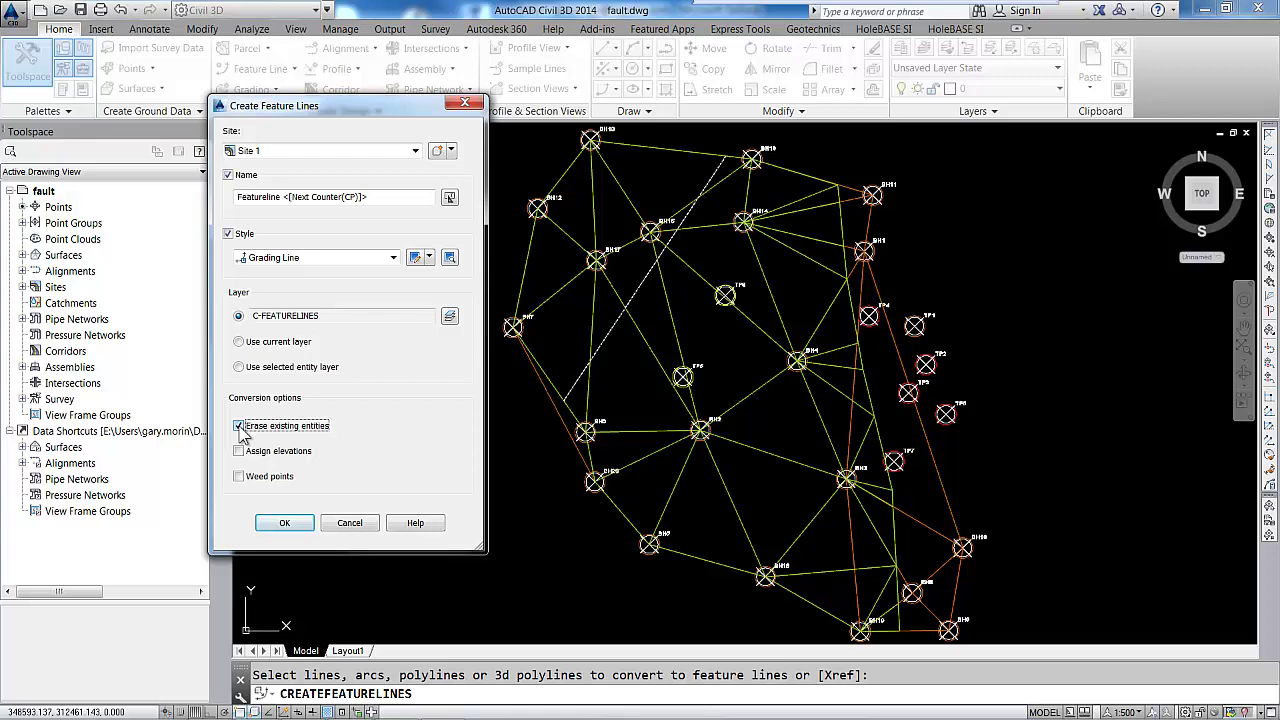
left_click(239, 427)
left_click(239, 451)
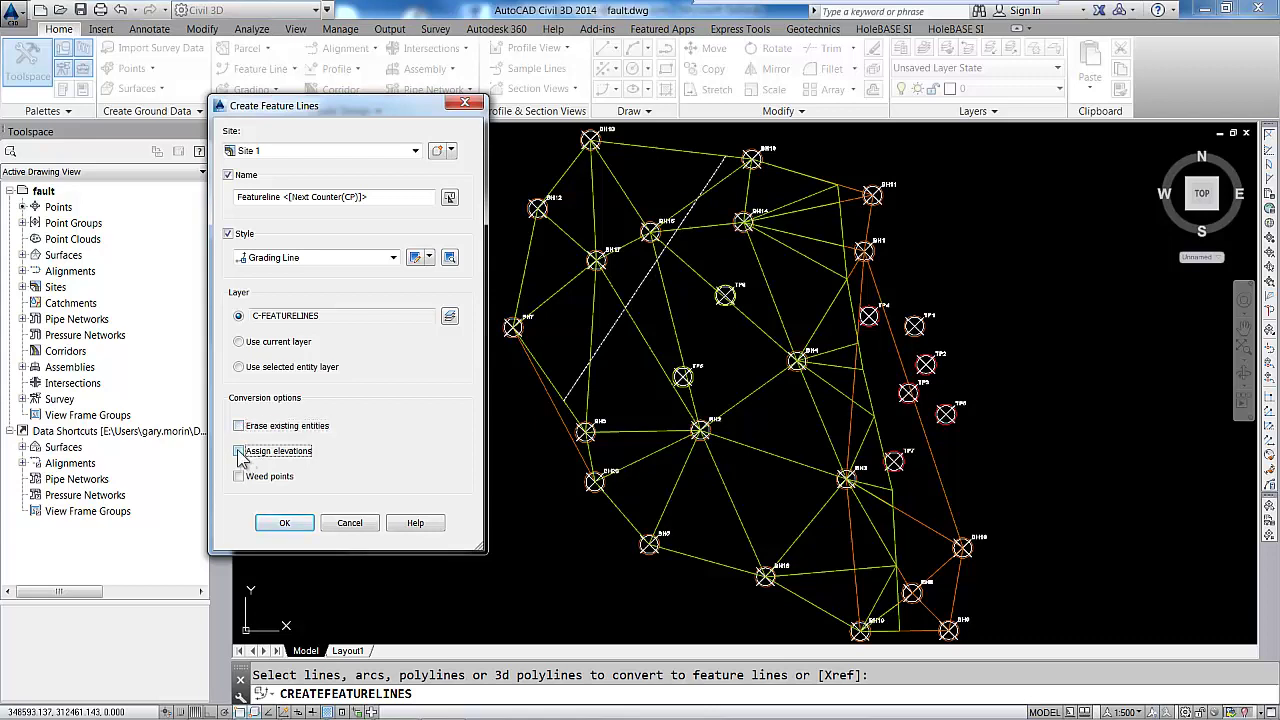
left_click(282, 523)
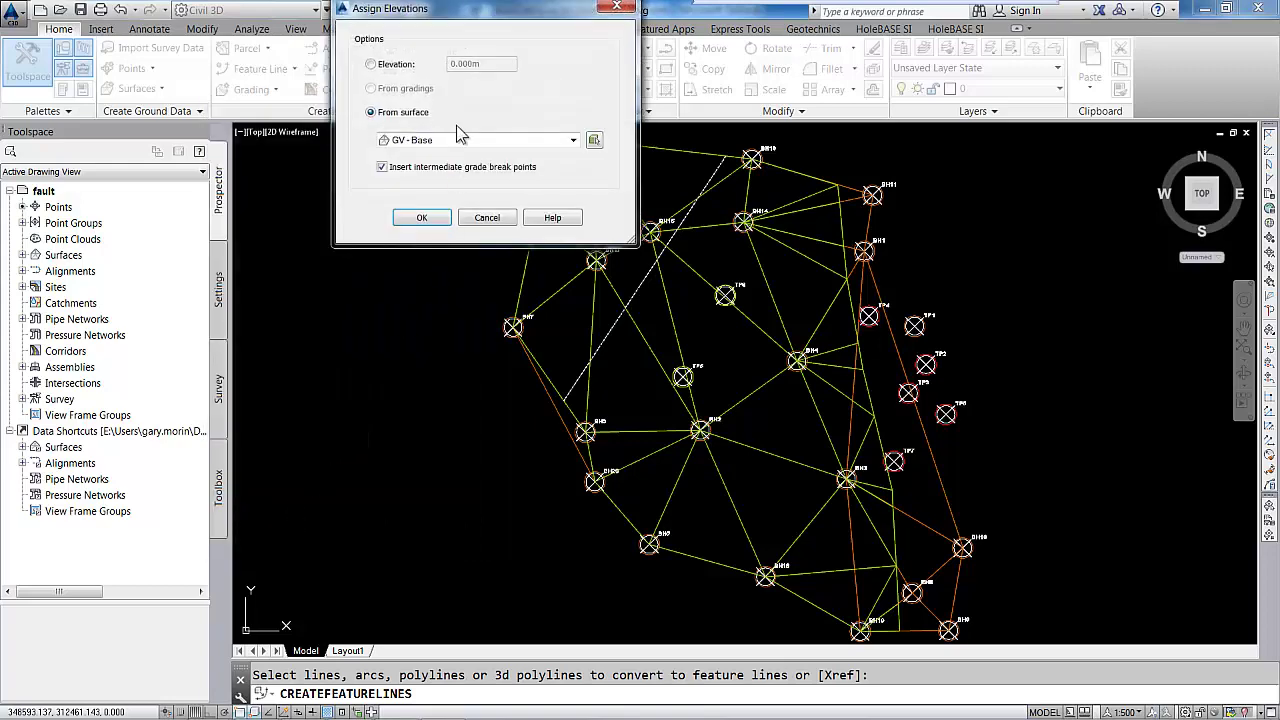
left_click(470, 140)
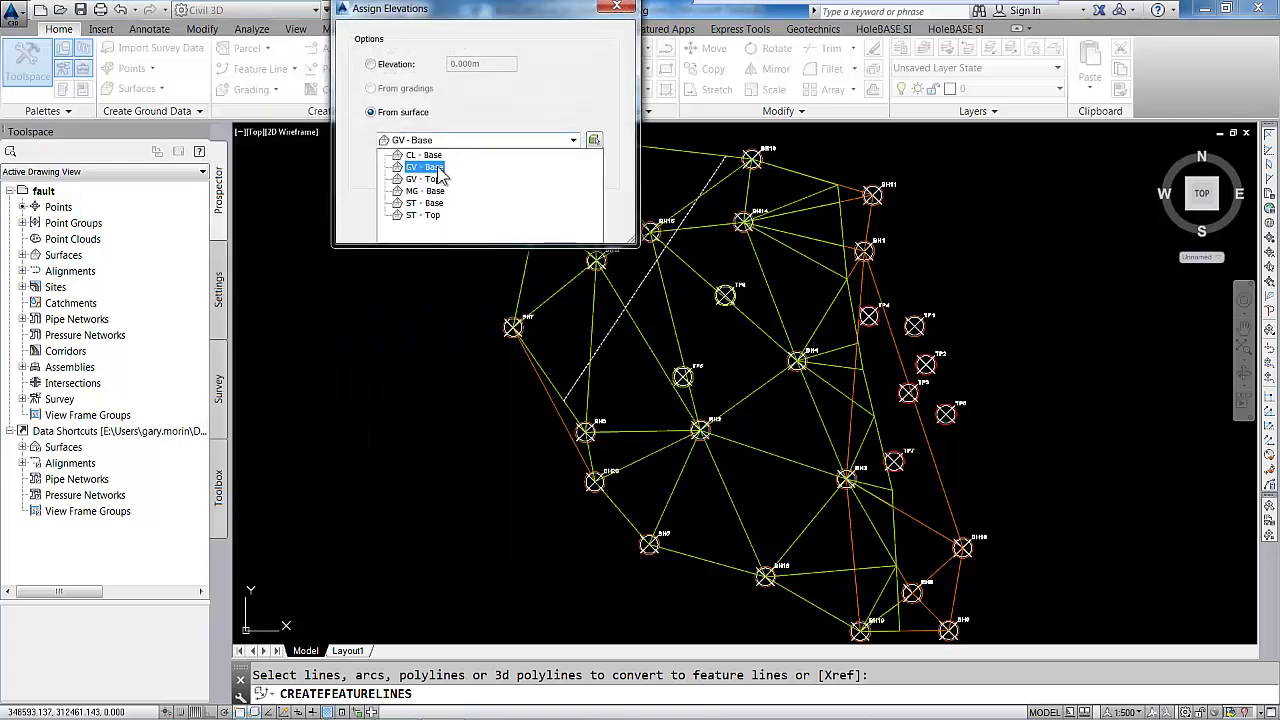
left_click(437, 168)
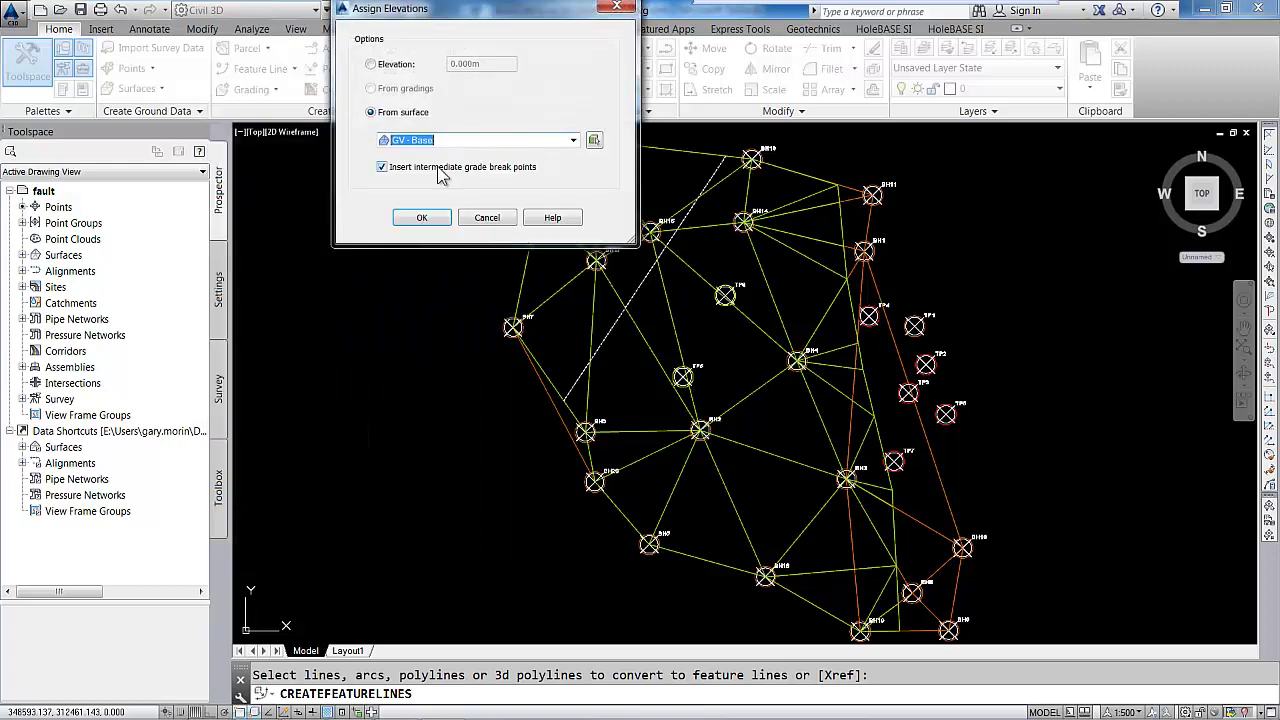
left_click(424, 218)
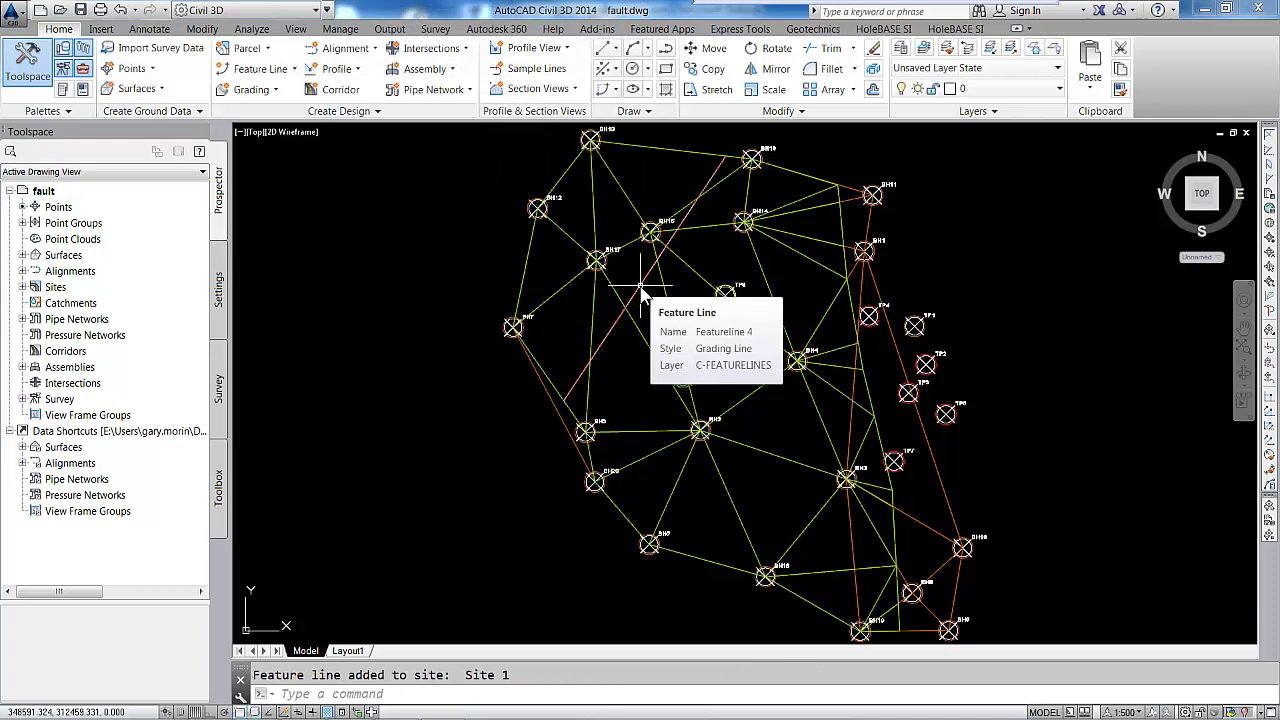
Add Featureline 4 to GV - Base as a Wall breakline dropping -3 m on the picked side.
left_click(713, 177)
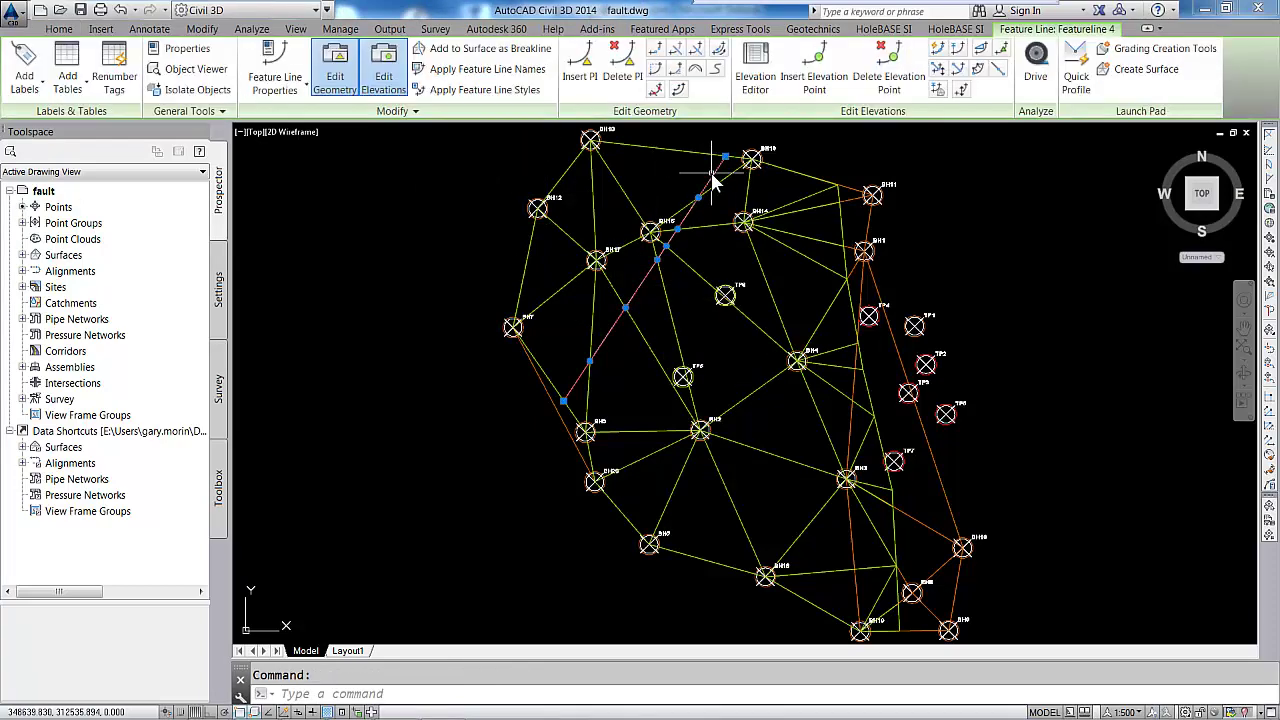
left_click(519, 50)
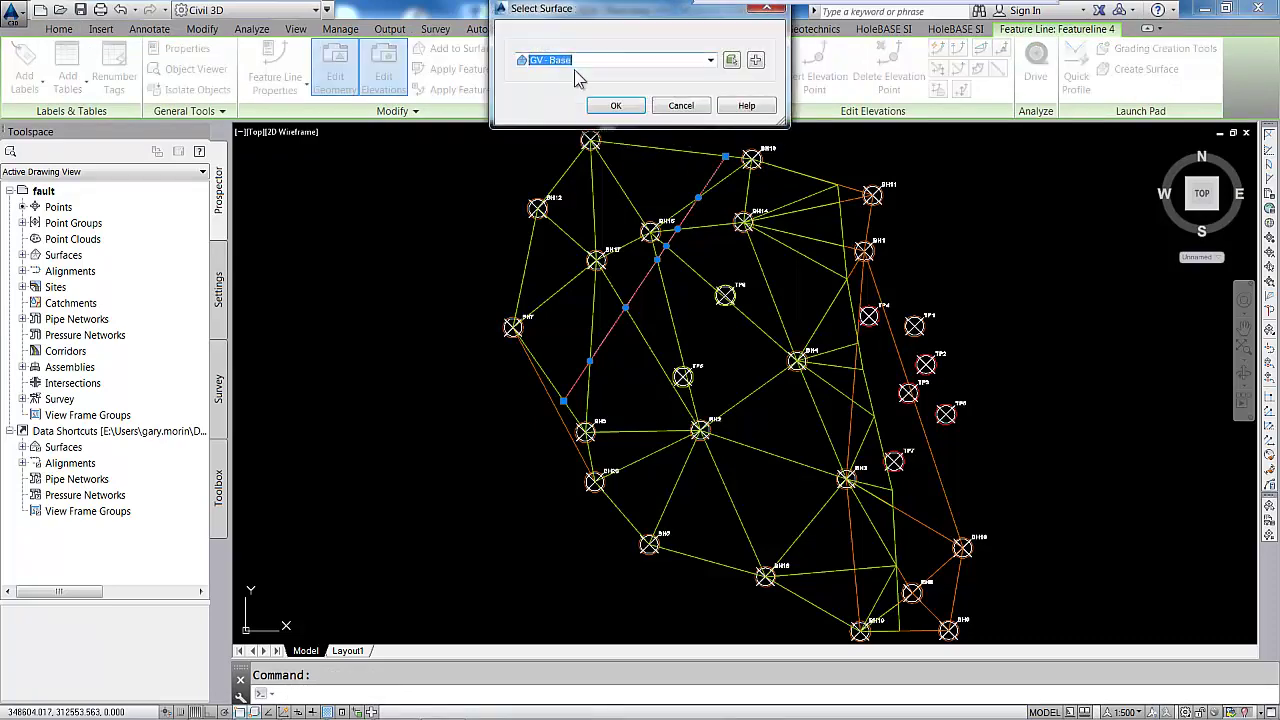
left_click(616, 106)
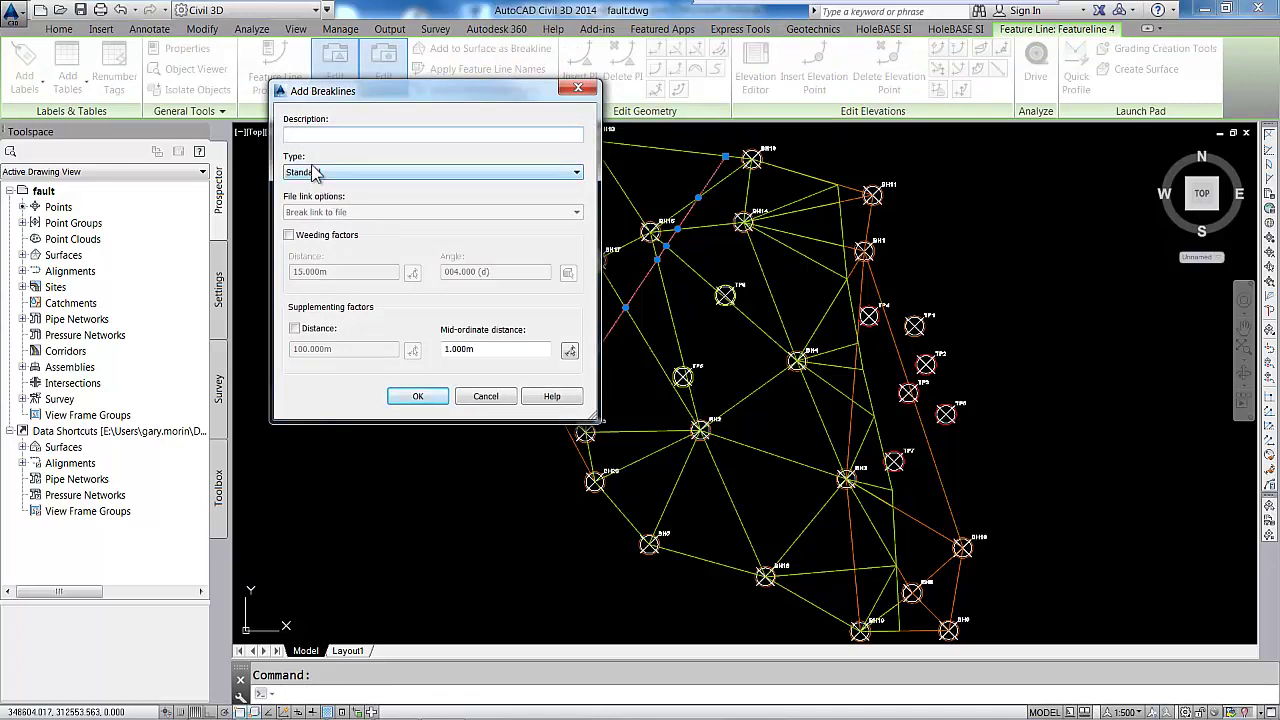
left_click(313, 172)
left_click(305, 209)
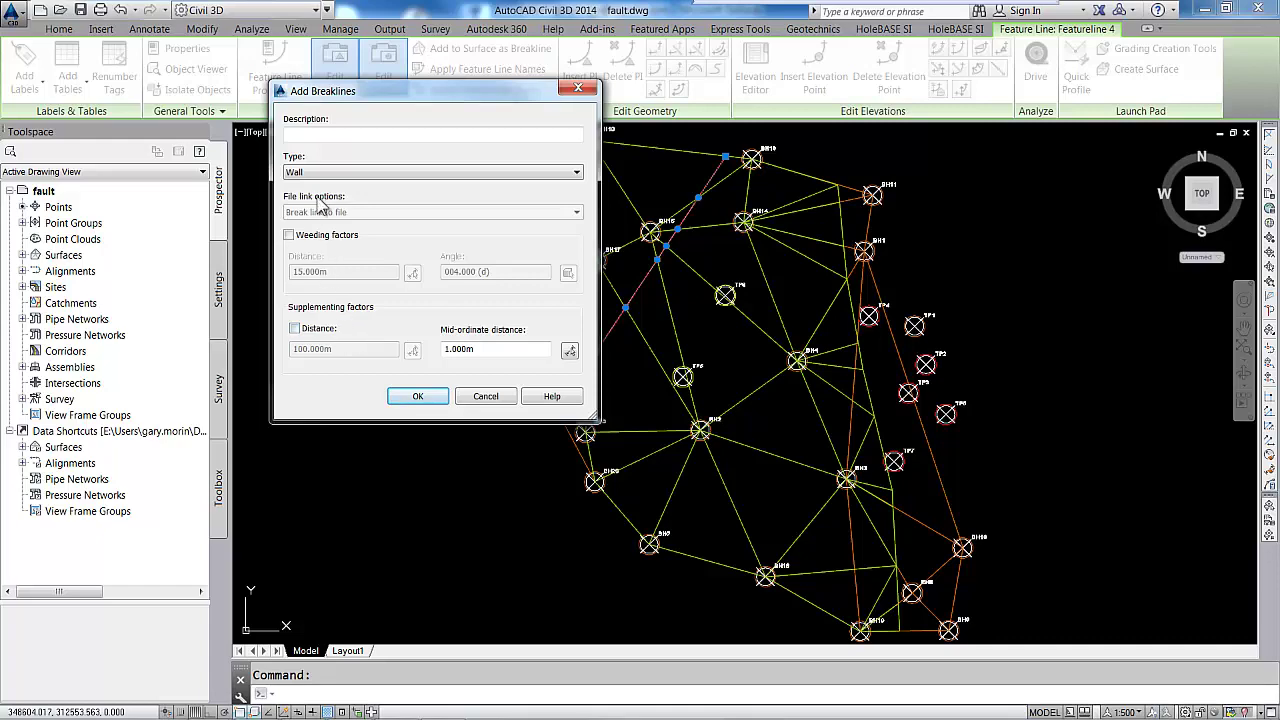
left_click(420, 395)
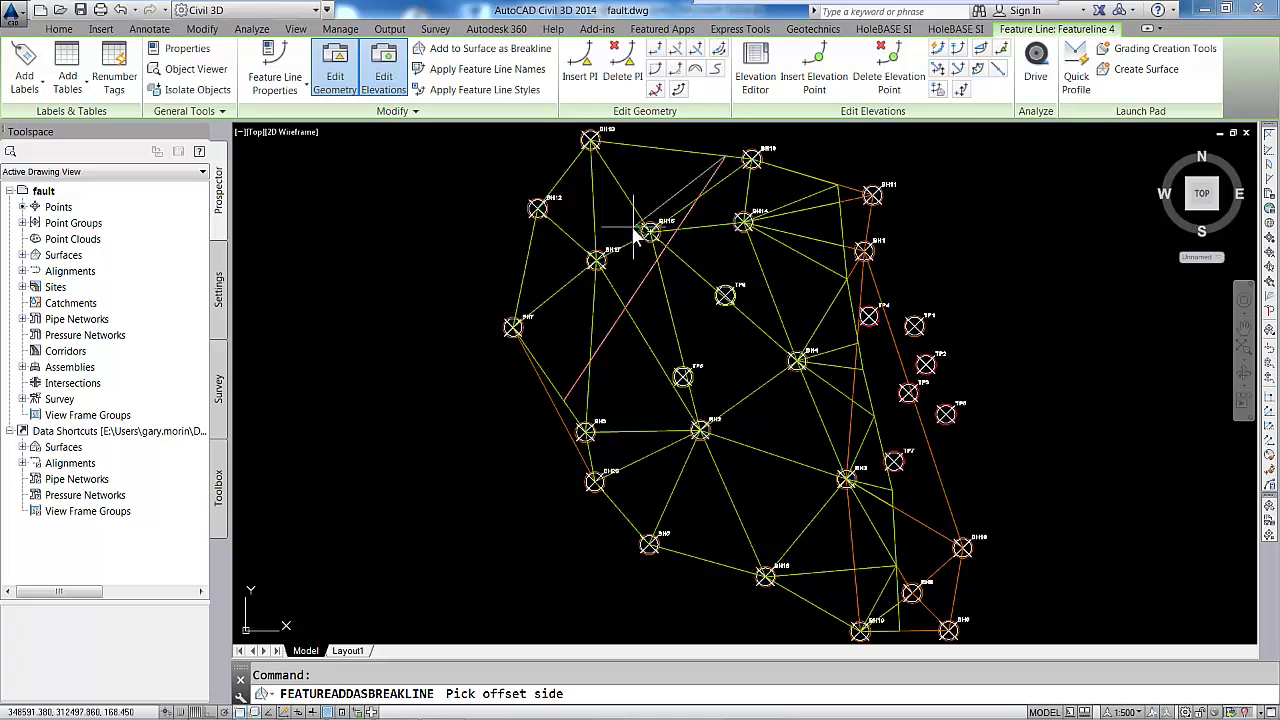
left_click(610, 238)
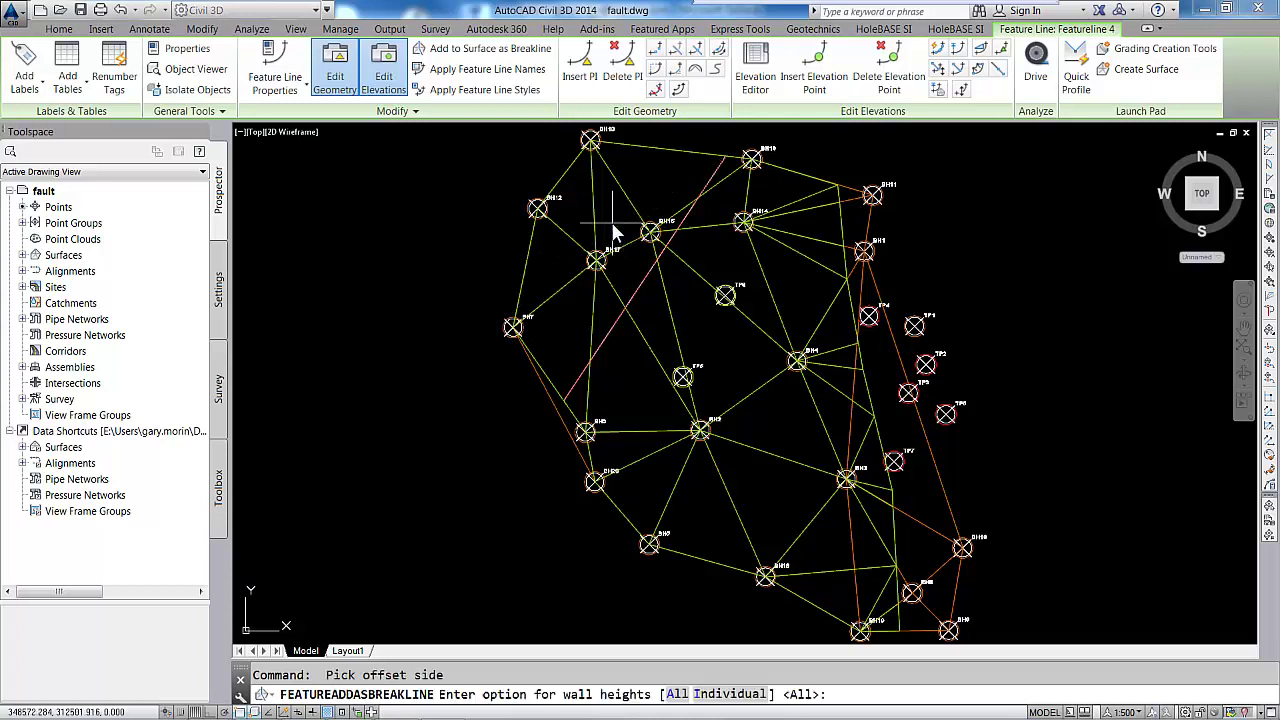
left_click(677, 694)
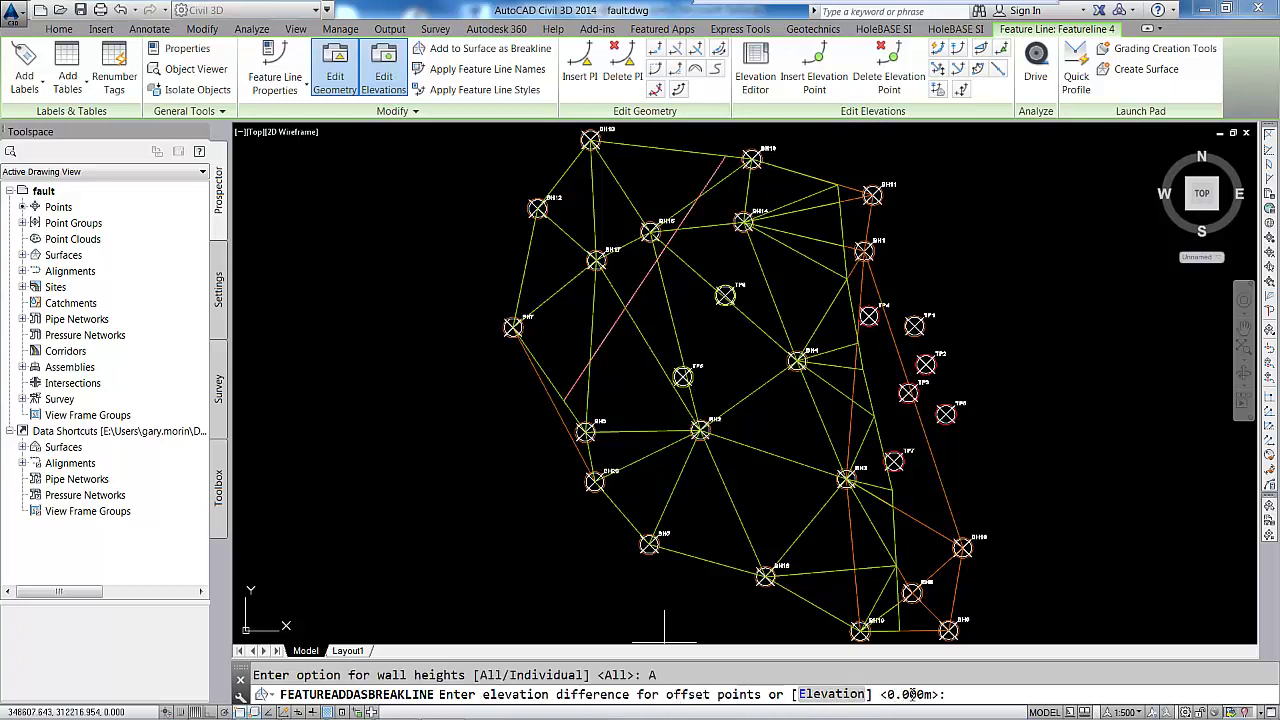
type("-3")
key("Return")
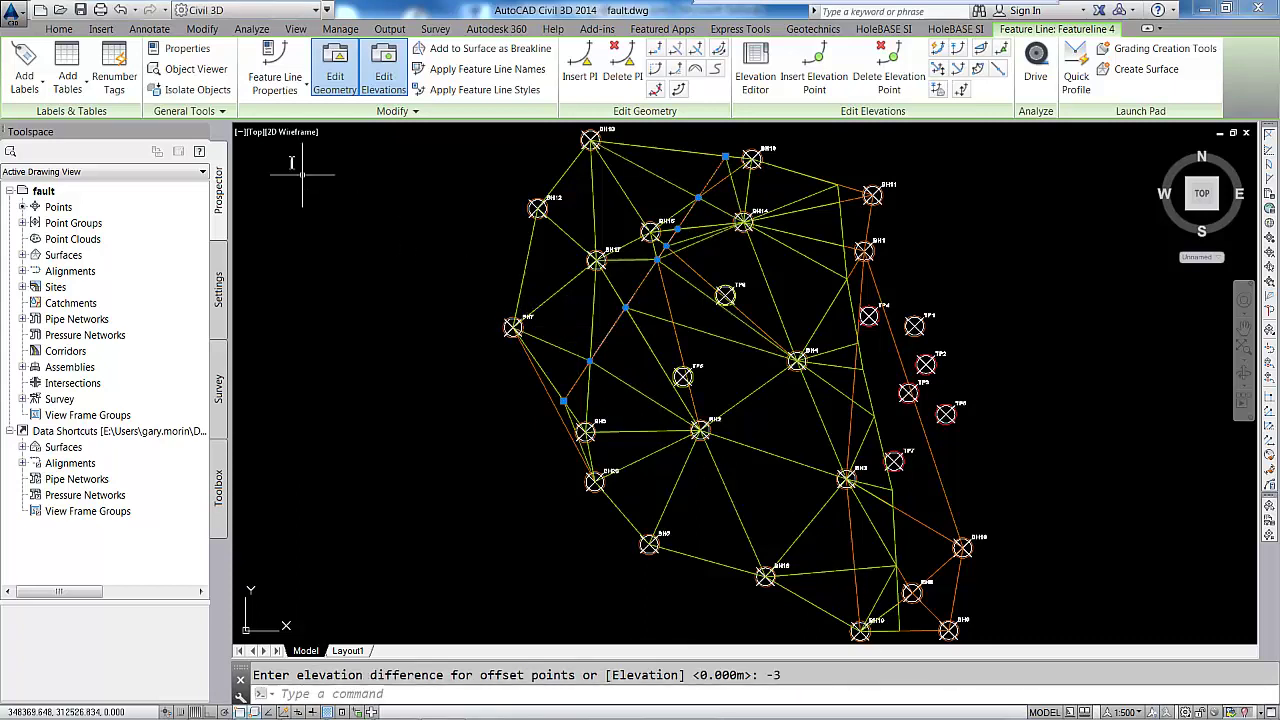
Switch the viewport to the SW Isometric 3-D view.
left_click(254, 132)
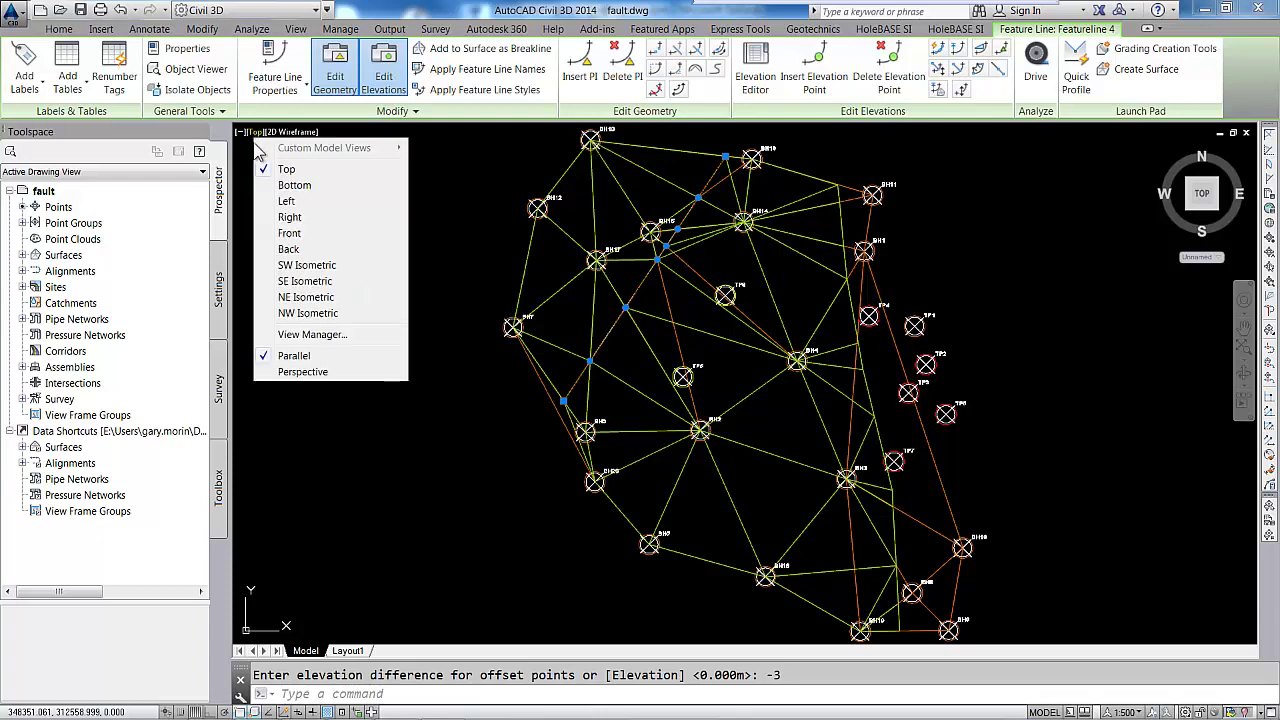
left_click(300, 265)
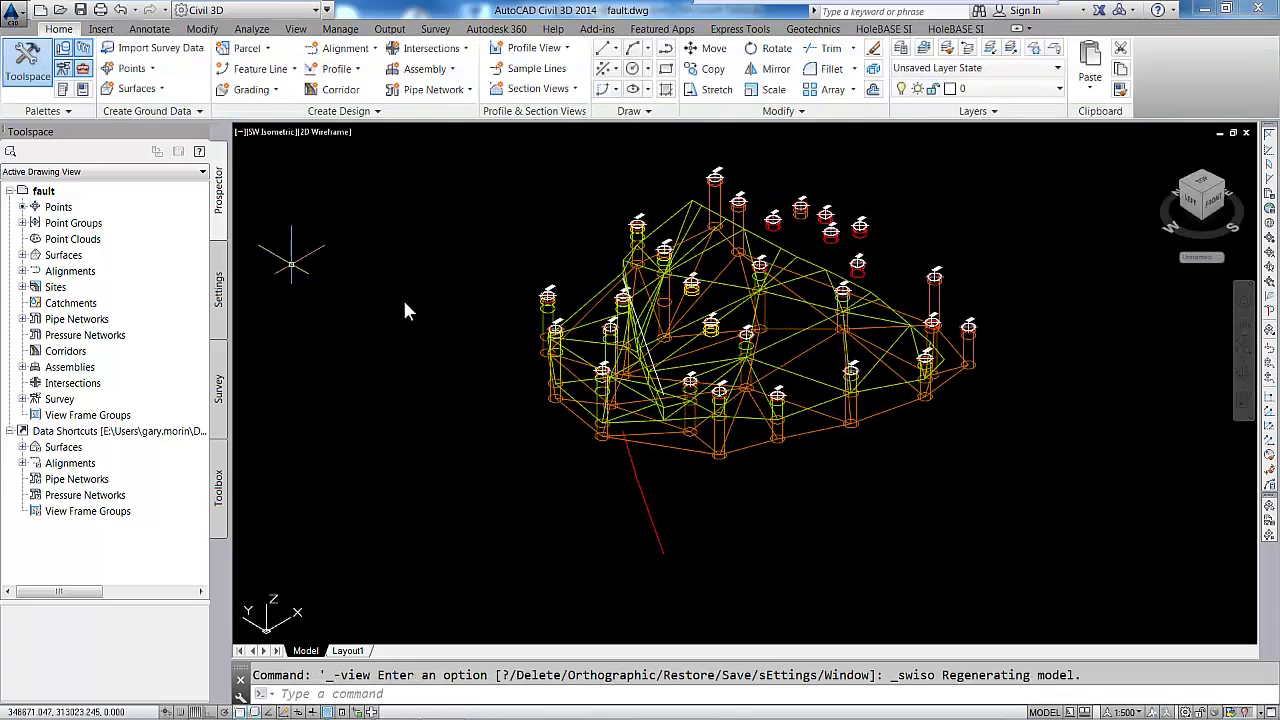
scroll(643, 453, "up", 4)
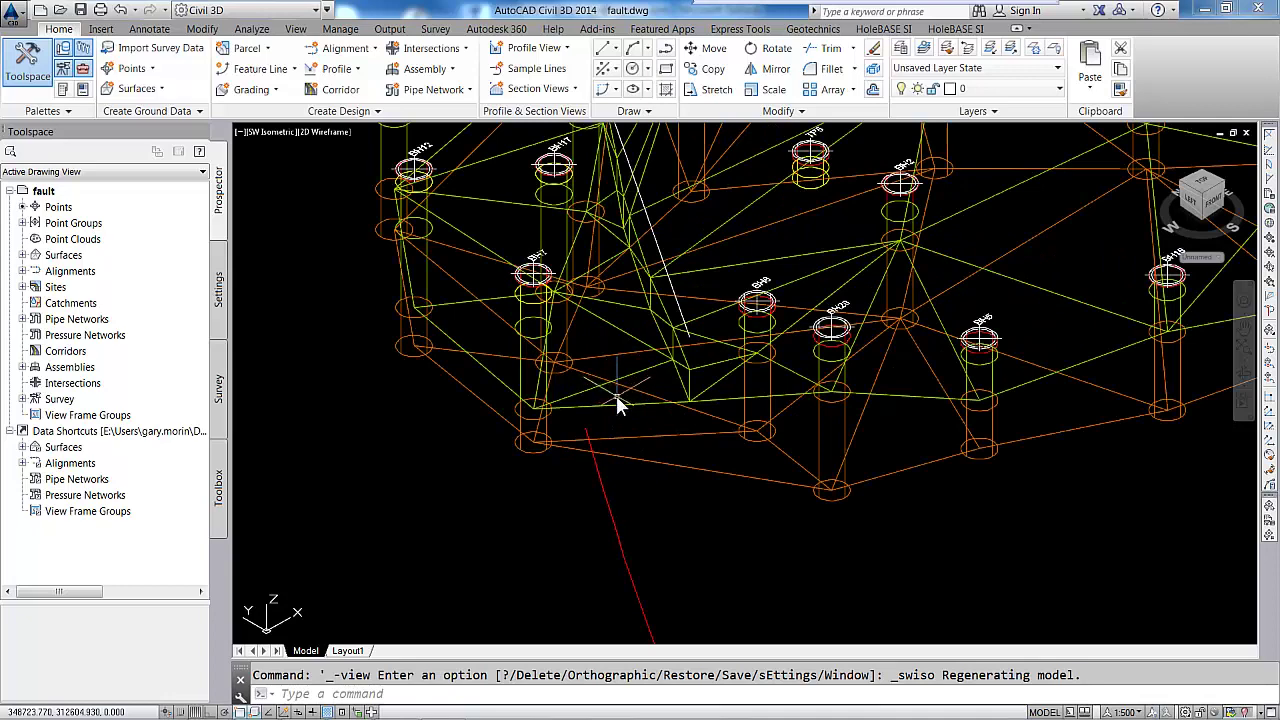
scroll(616, 398, "down", 2)
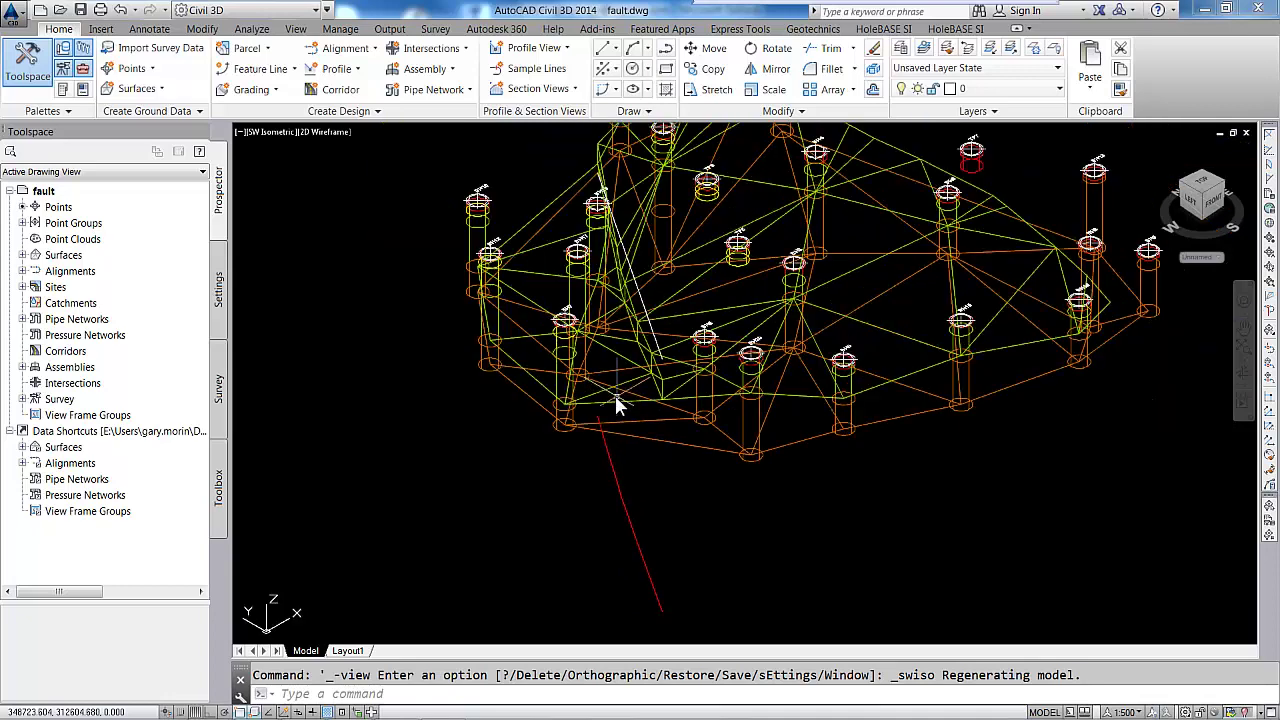
Shade the model with edges and orbit it to reveal the 3 m fault step.
left_click(334, 133)
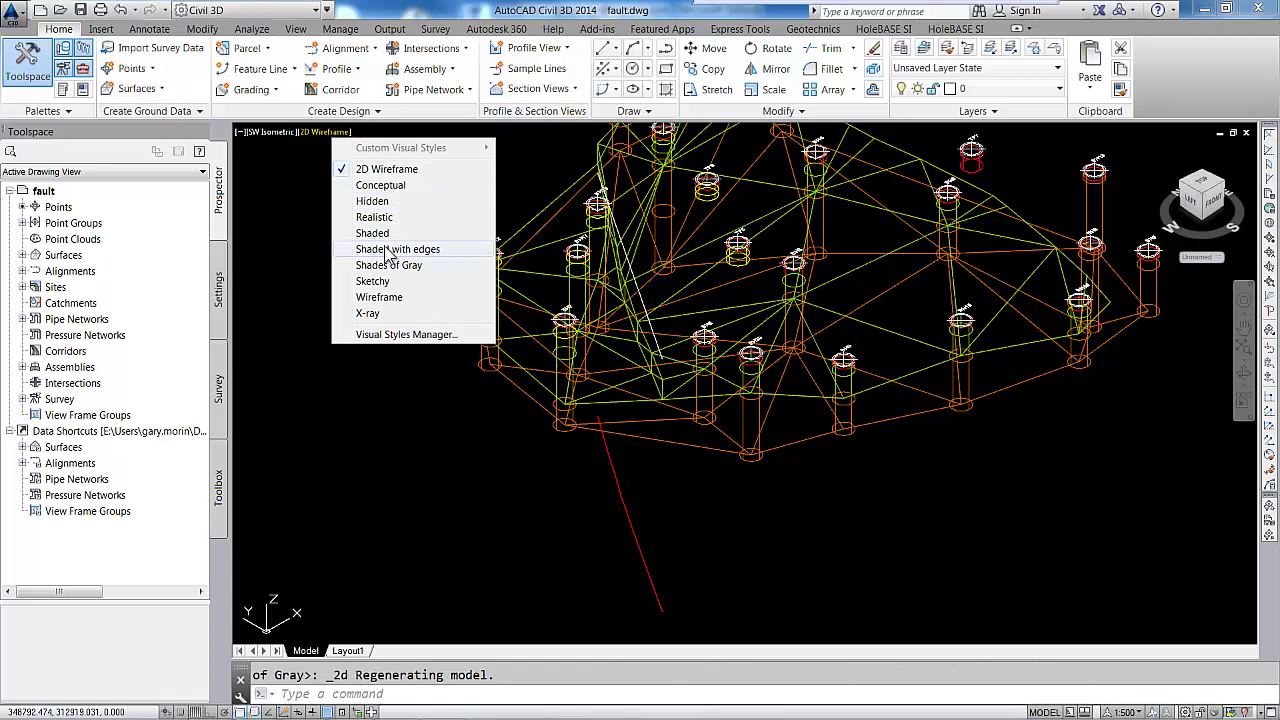
key("Escape")
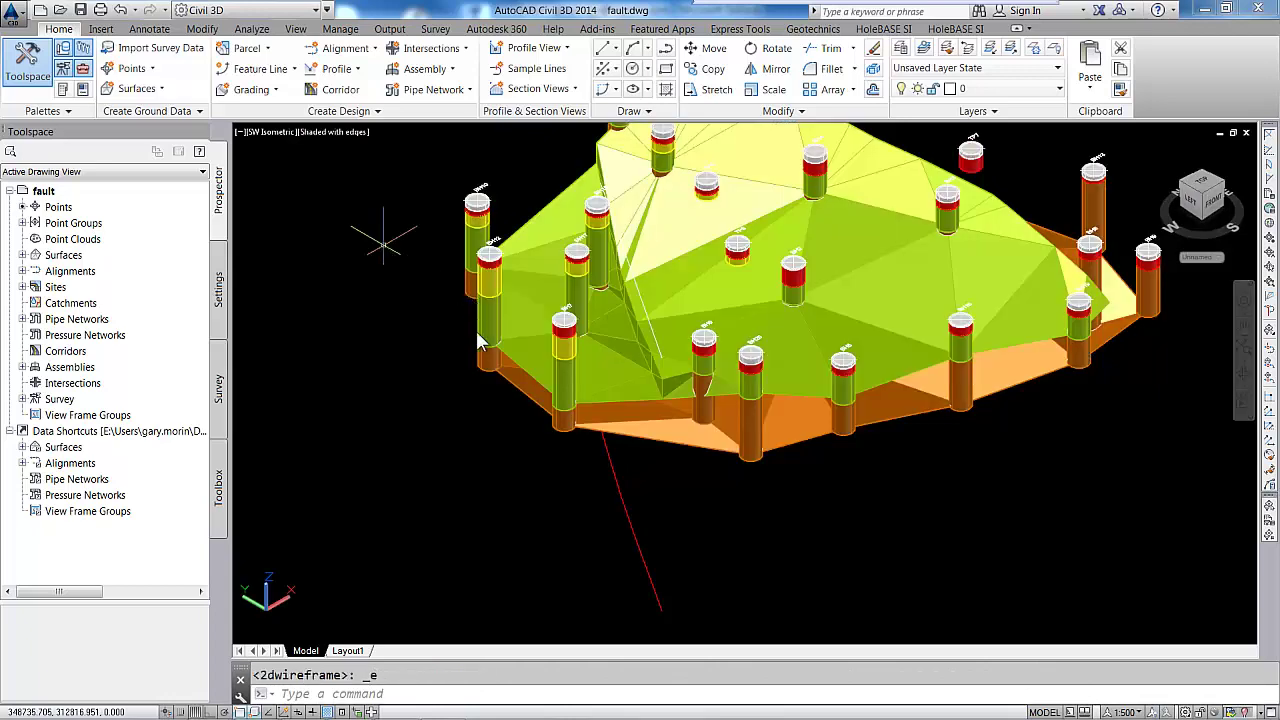
middle_click_drag(494, 406, 493, 362, "shift")
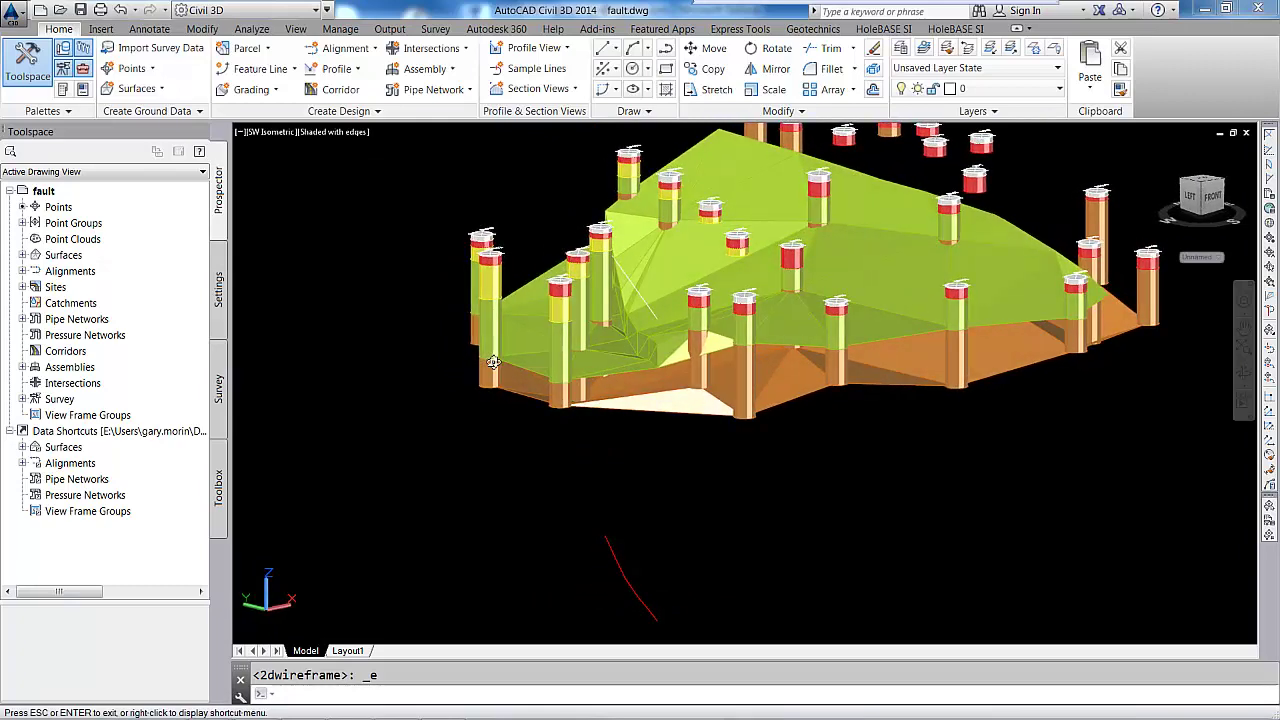
key("Escape")
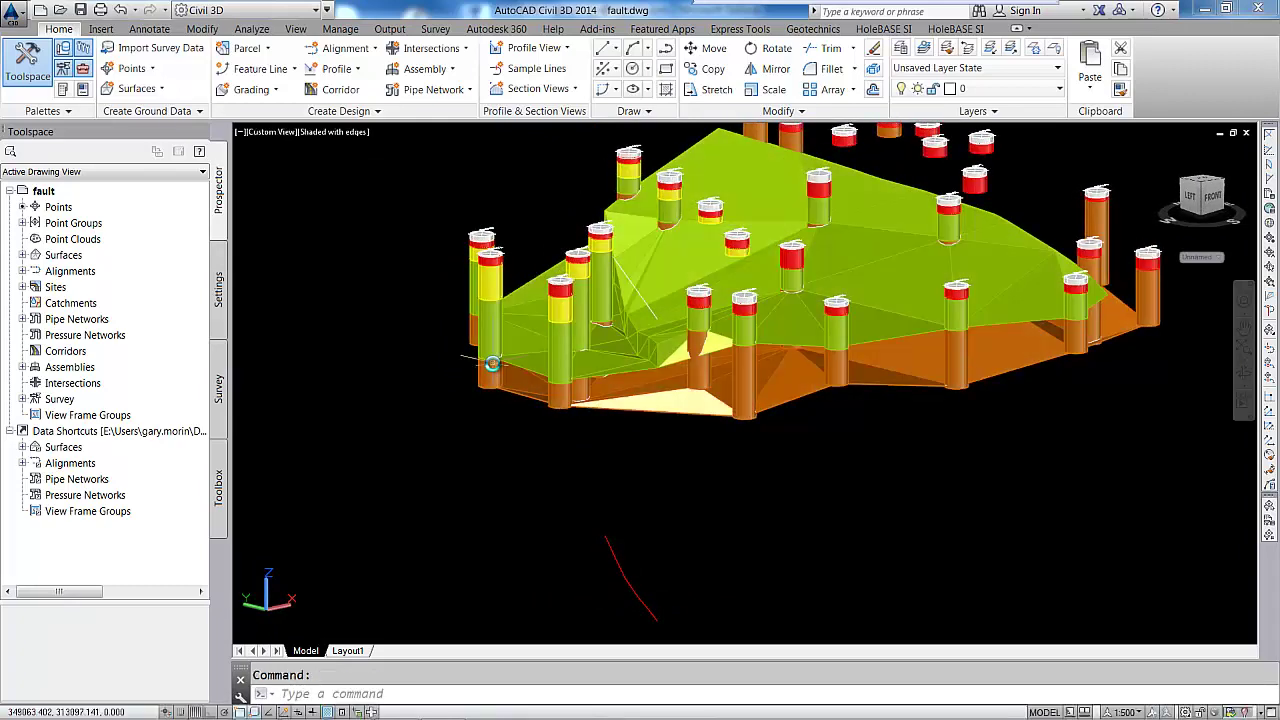